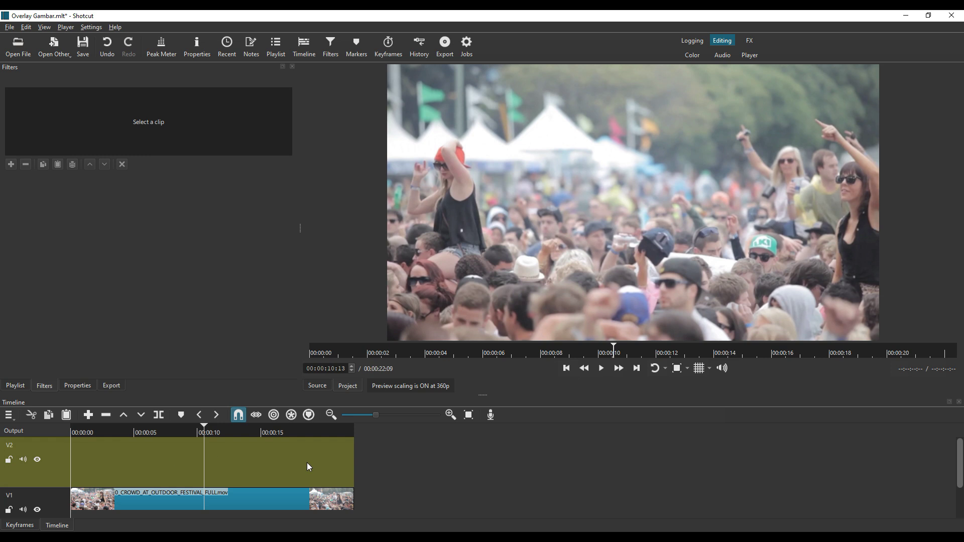
# Place smile-icon-png-8 from the FOOTAGE folder on track V2 starting at about 5.5 seconds, and preview it over the crowd clip.
pyautogui.hotkey('alt', 'Tab')
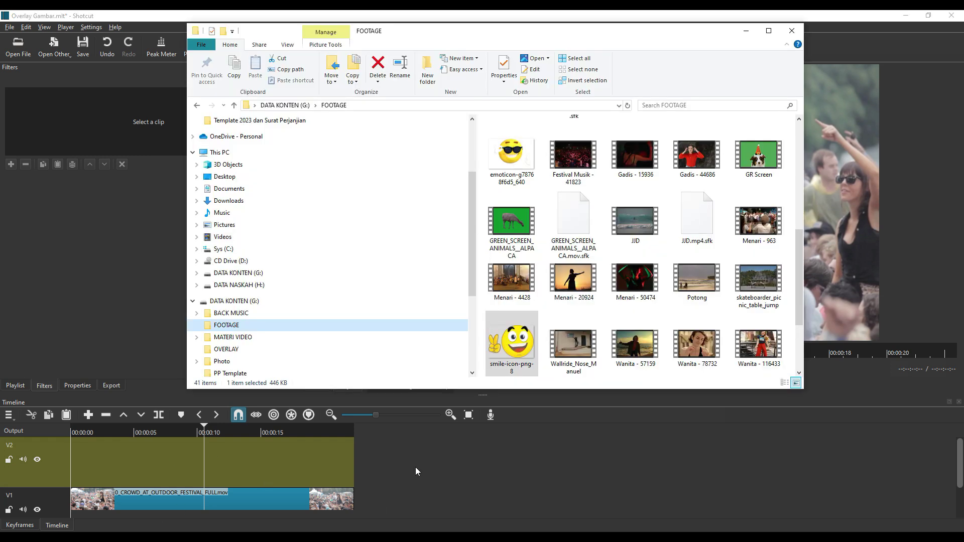
pyautogui.moveTo(498, 343); pyautogui.dragTo(186, 477)
pyautogui.click(417, 469)
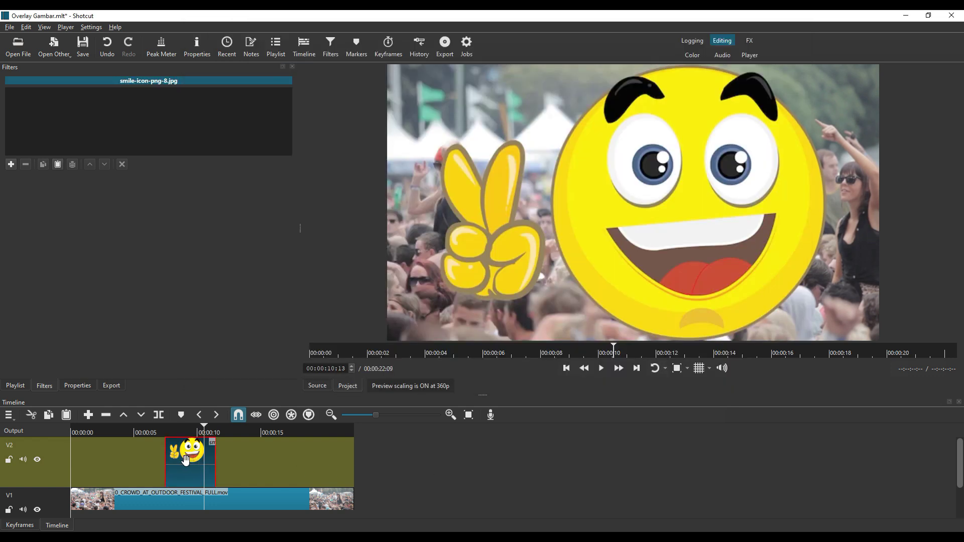
pyautogui.moveTo(181, 462); pyautogui.dragTo(157, 461)
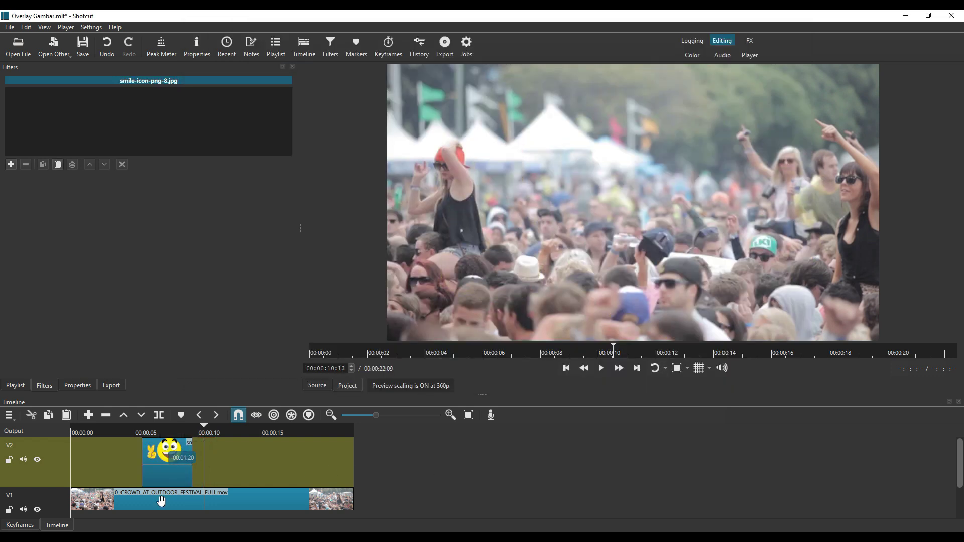
pyautogui.click(134, 432)
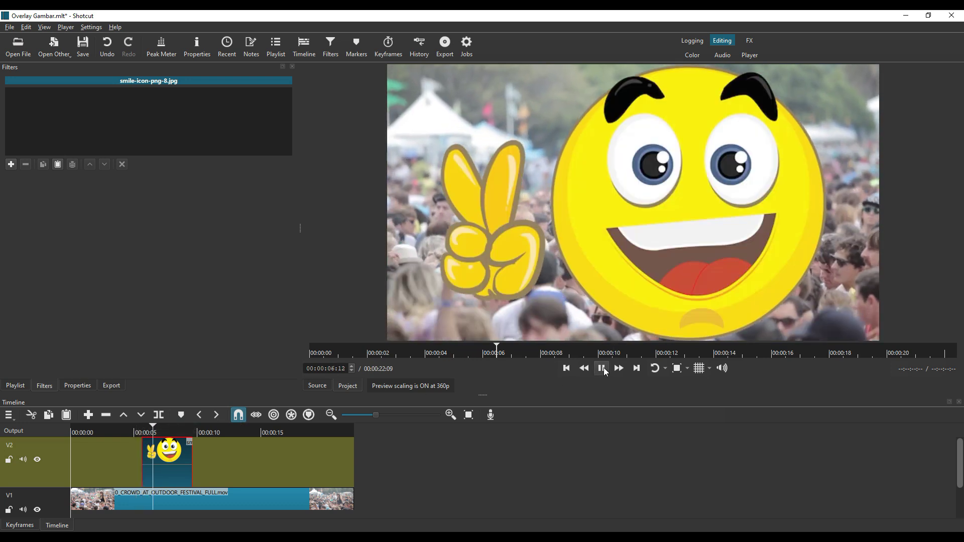
pyautogui.click(605, 372)
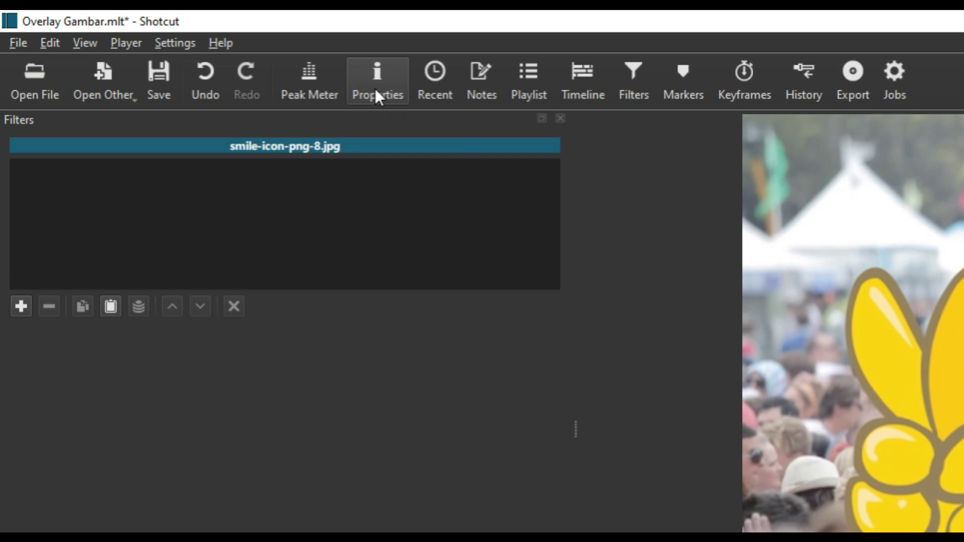
# Find the GPU Size & Position filter by searching for "size" and add it to the smile image.
pyautogui.click(377, 93)
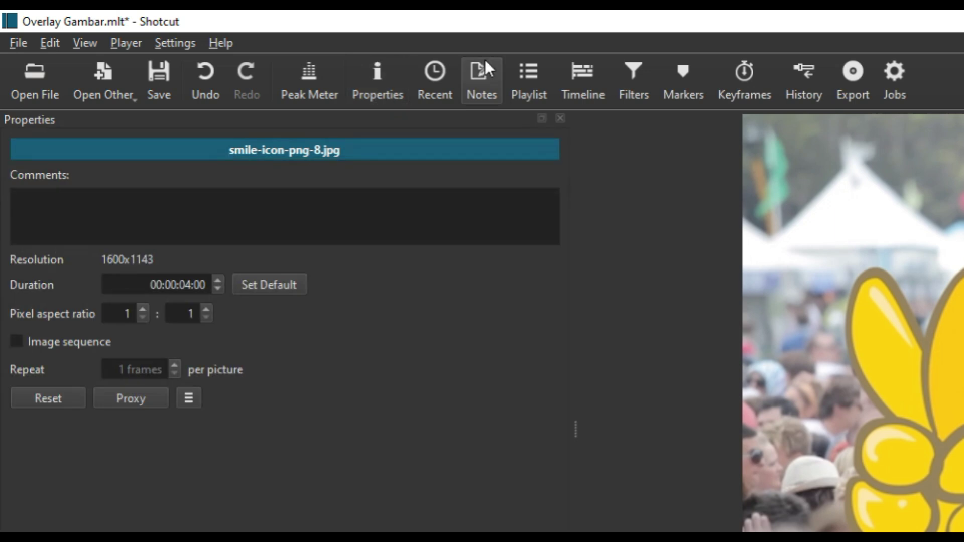
pyautogui.click(640, 89)
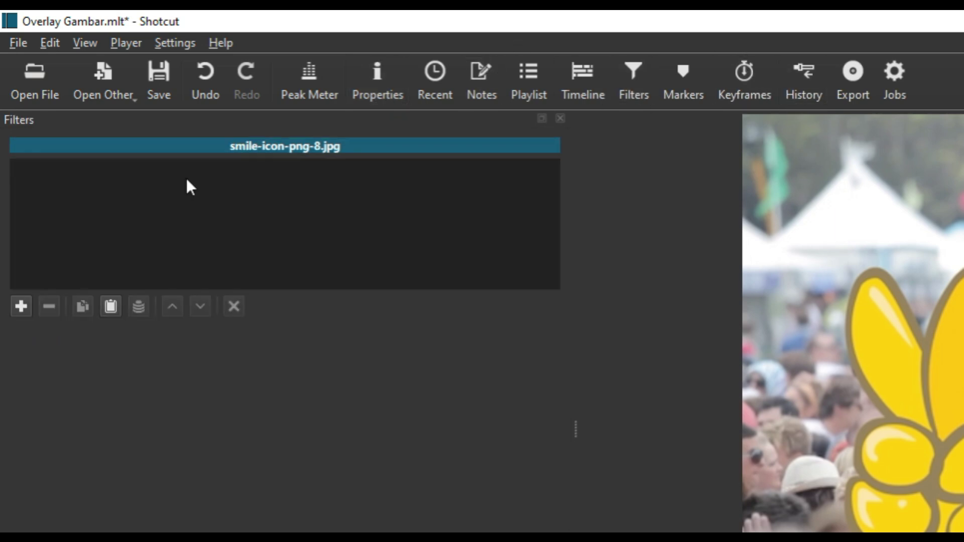
pyautogui.click(20, 309)
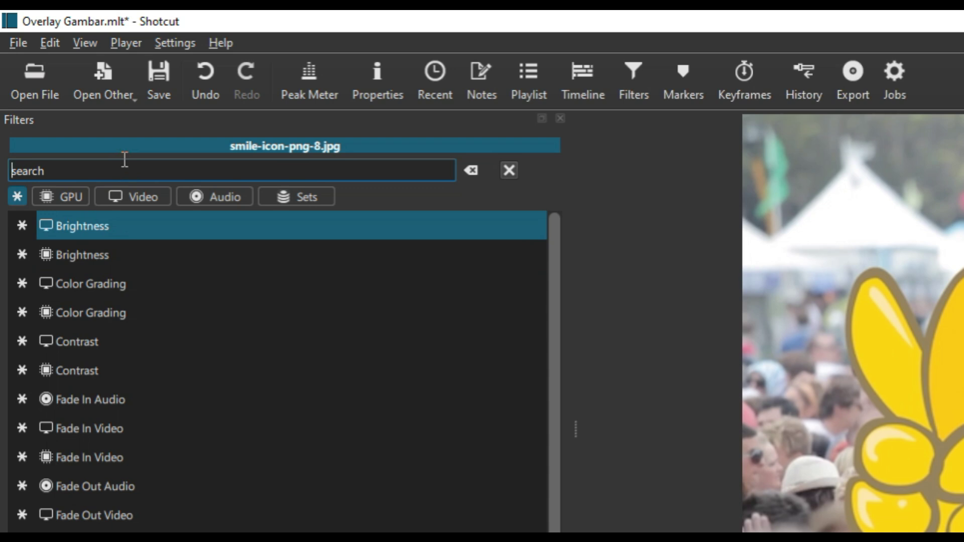
pyautogui.write('s')
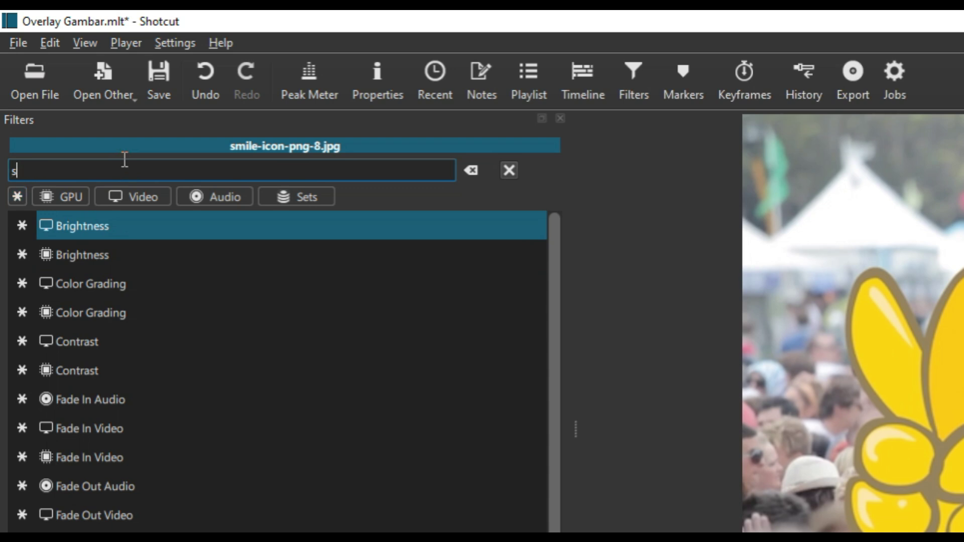
pyautogui.write('ize')
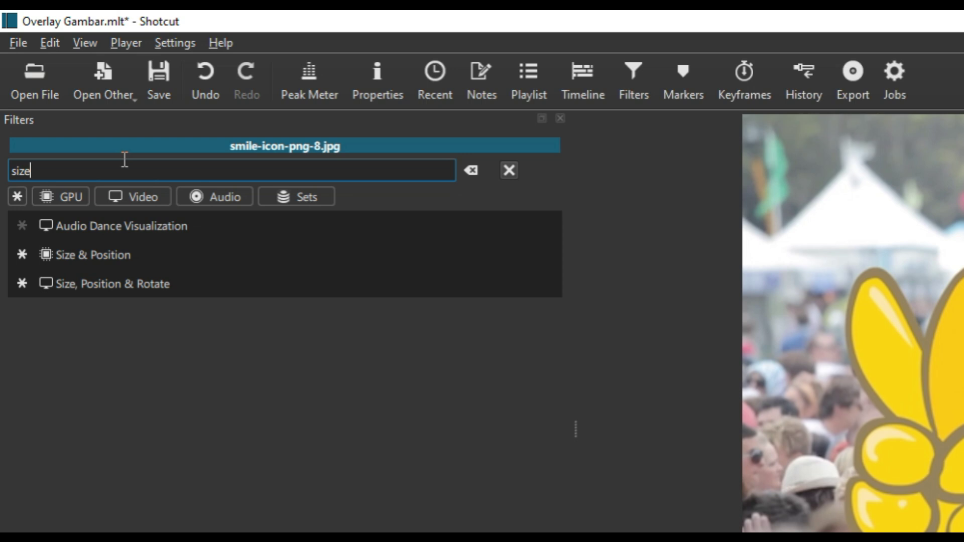
pyautogui.click(54, 259)
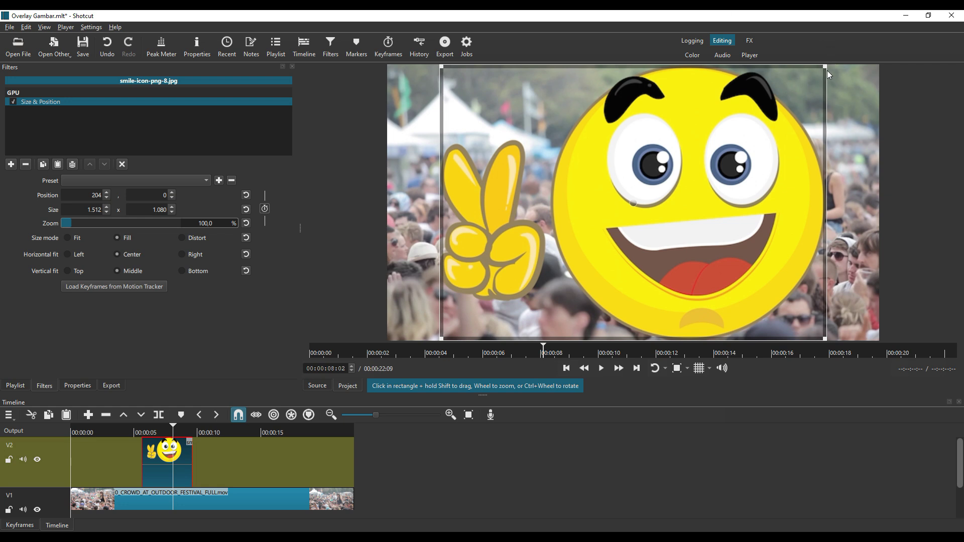
# Shrink the smile image to about 35.5% zoom, move it to about position 226, 427, and play the result back.
pyautogui.moveTo(827, 70); pyautogui.dragTo(617, 250)
pyautogui.moveTo(520, 305); pyautogui.dragTo(513, 220)
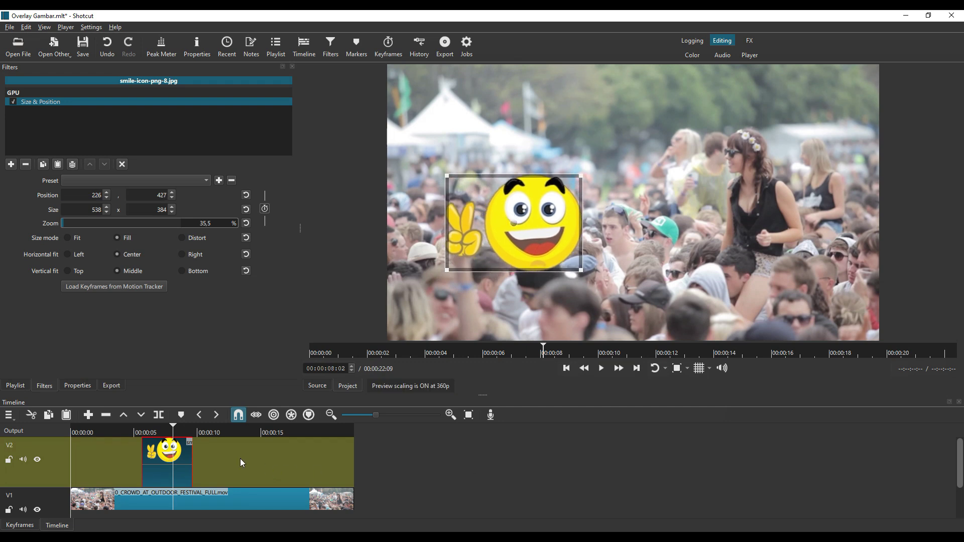
pyautogui.click(127, 430)
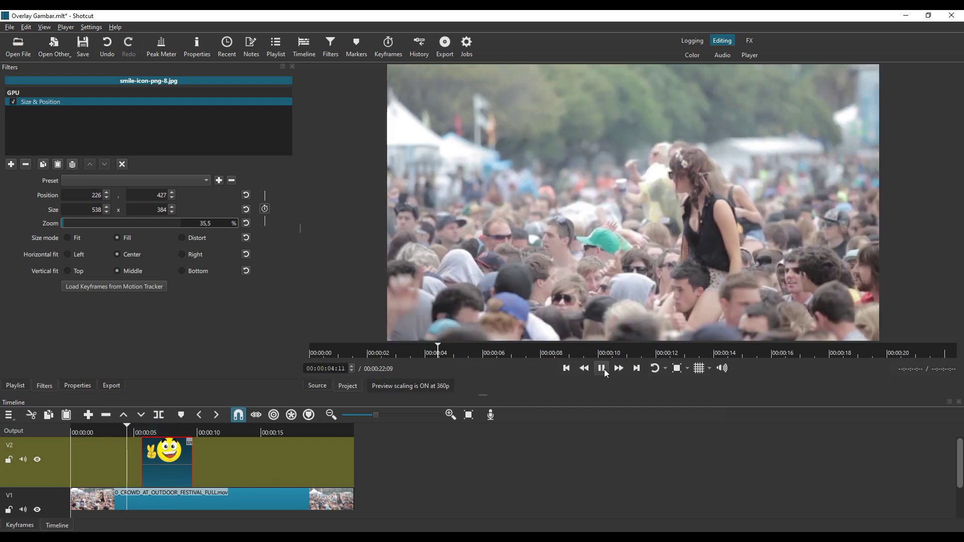
pyautogui.click(604, 369)
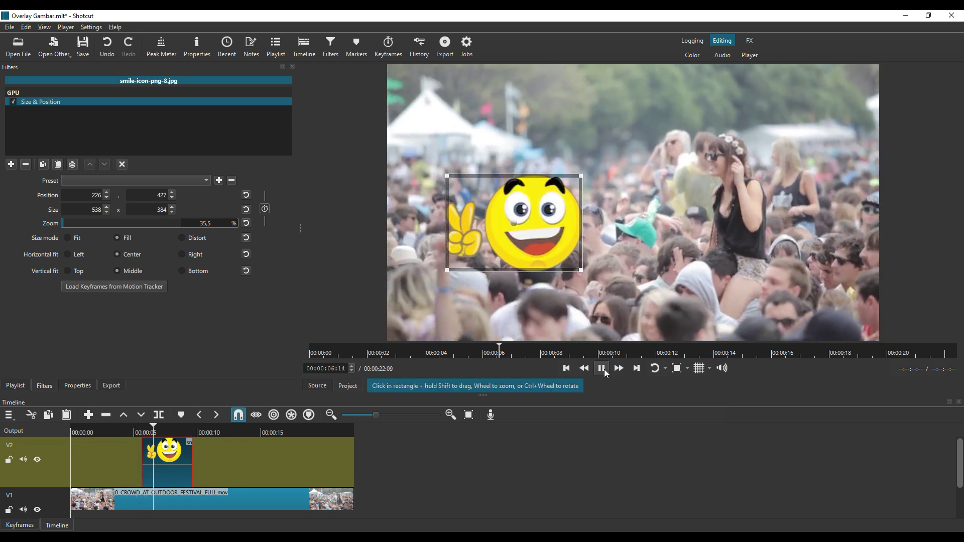
pyautogui.click(604, 369)
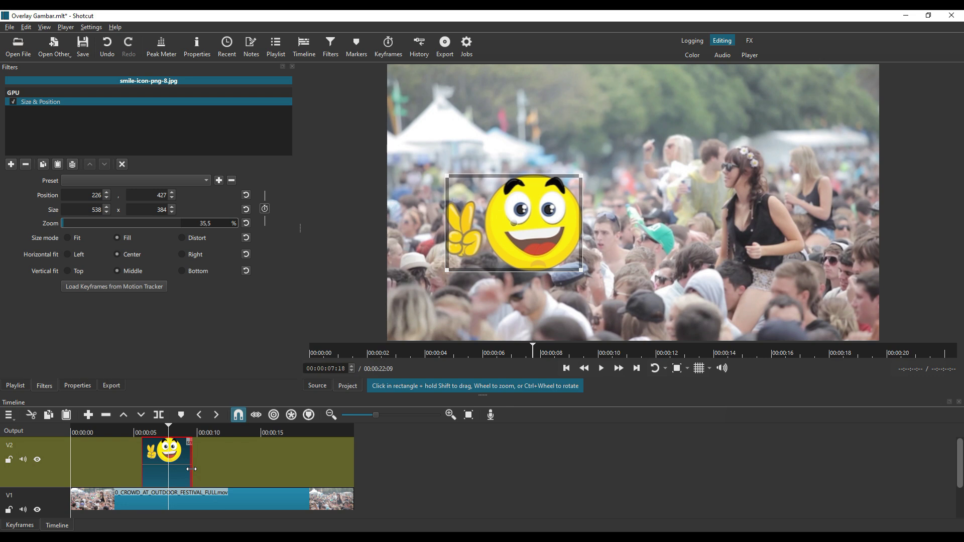
# Extend the end of the smile image clip on V2 to about 13 seconds and play that section.
pyautogui.moveTo(200, 472); pyautogui.dragTo(243, 470)
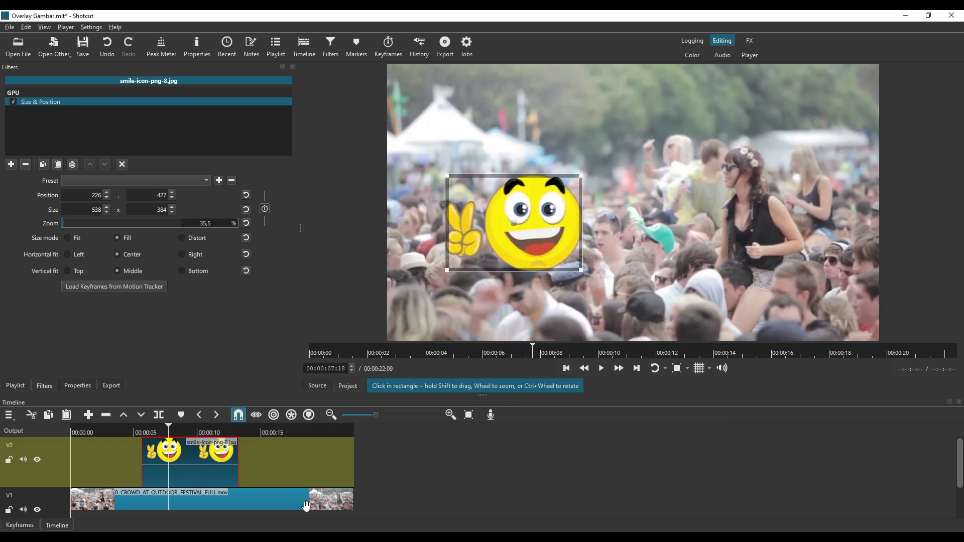
pyautogui.click(601, 370)
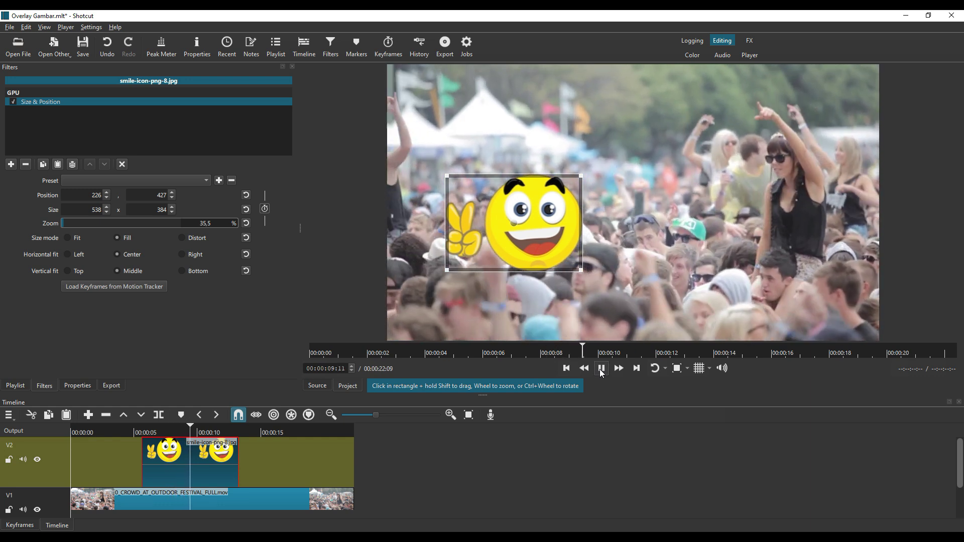
pyautogui.press('space')
# Shorten the smile image clip on V2 so it ends at about 7.5 seconds, and play it back.
pyautogui.moveTo(237, 469); pyautogui.dragTo(168, 468)
pyautogui.click(132, 433)
pyautogui.click(601, 368)
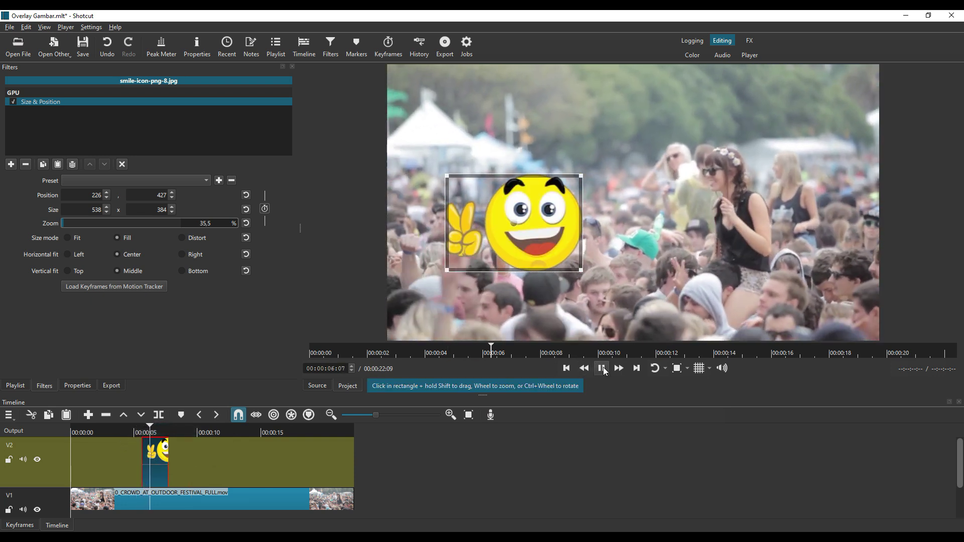
pyautogui.click(601, 368)
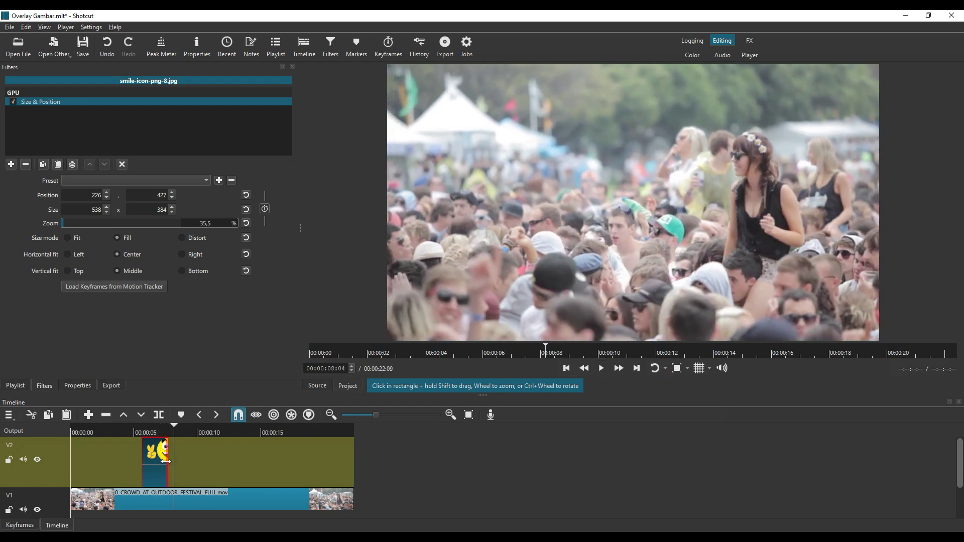
# Lengthen the smile image clip on V2 so it ends at about 13 seconds, and preview it from before its start.
pyautogui.moveTo(183, 463); pyautogui.dragTo(278, 471)
pyautogui.click(122, 430)
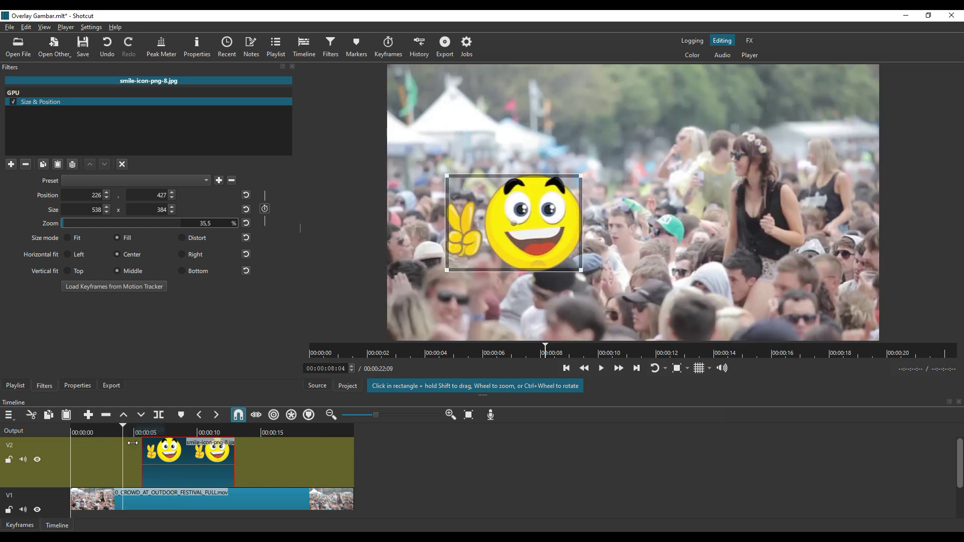
pyautogui.click(603, 369)
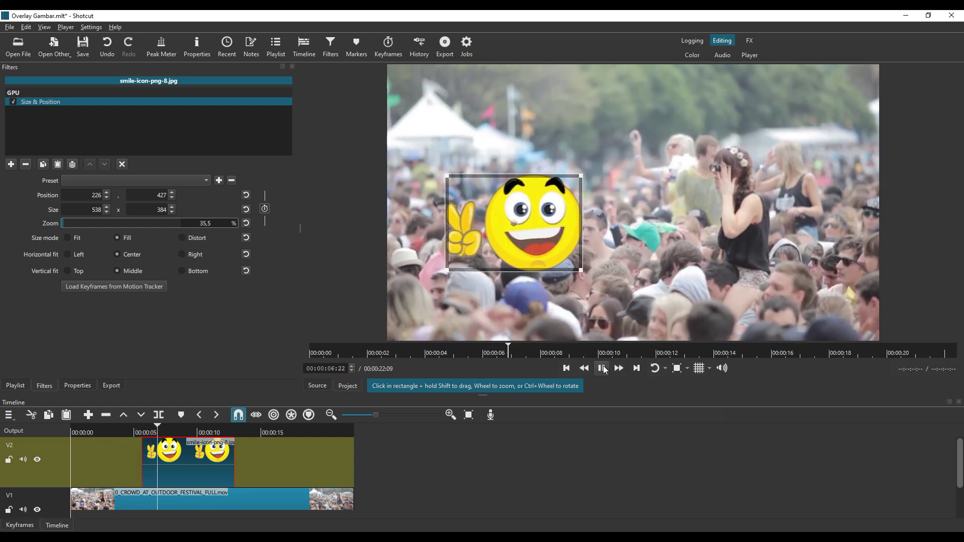
pyautogui.click(603, 369)
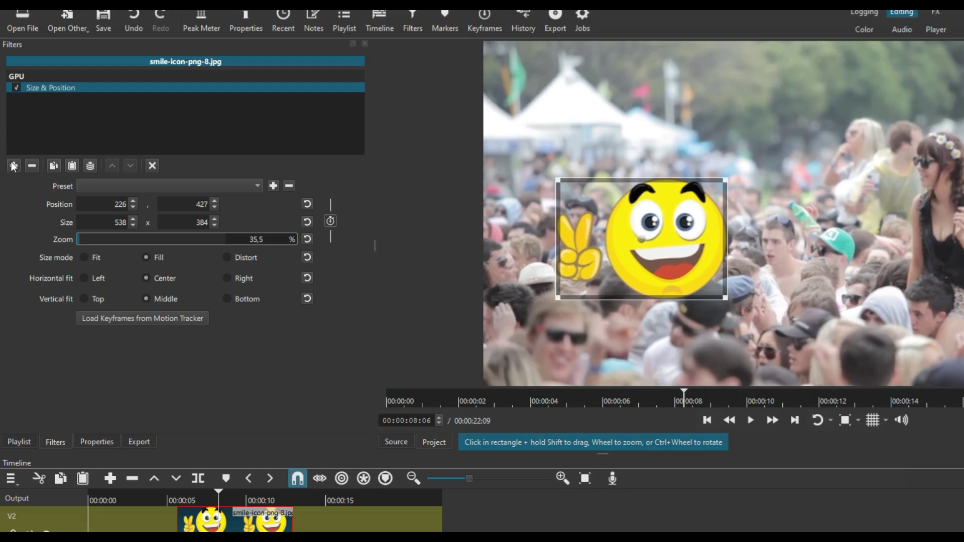
# Search the filters for "fade" and add the non-GPU Fade In Video filter to the smile image.
pyautogui.click(11, 164)
pyautogui.write('fade')
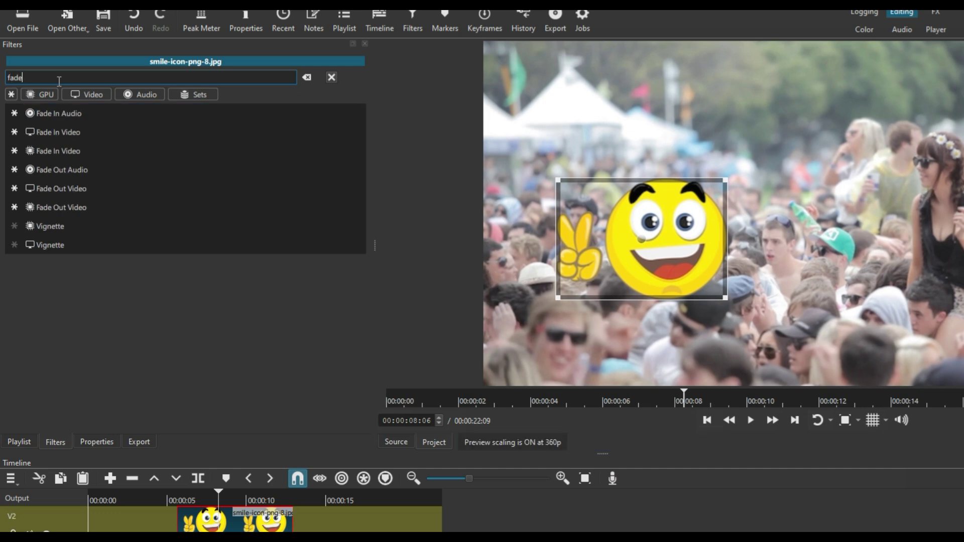
pyautogui.click(50, 130)
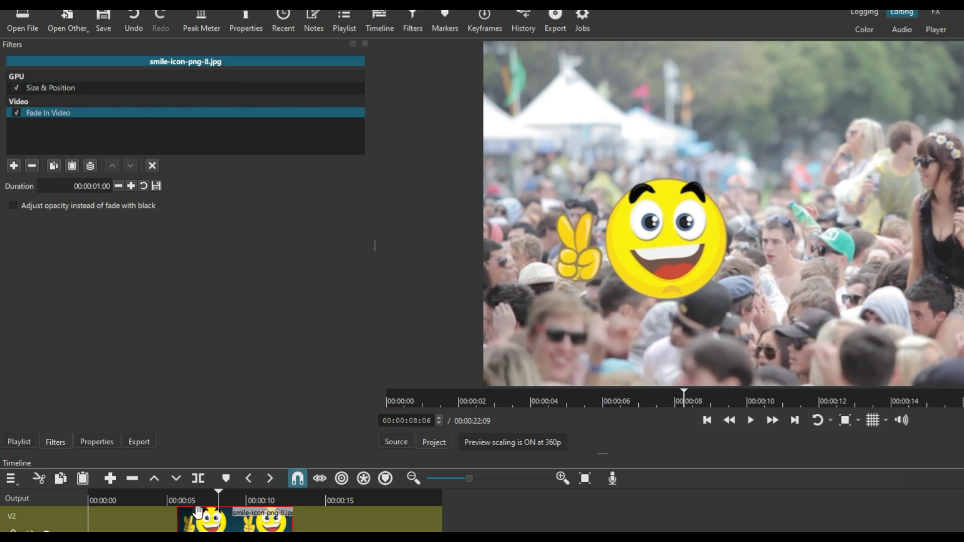
# Add the non-GPU Fade Out Video filter to the smile image and play the overlay through to check both fades.
pyautogui.click(14, 165)
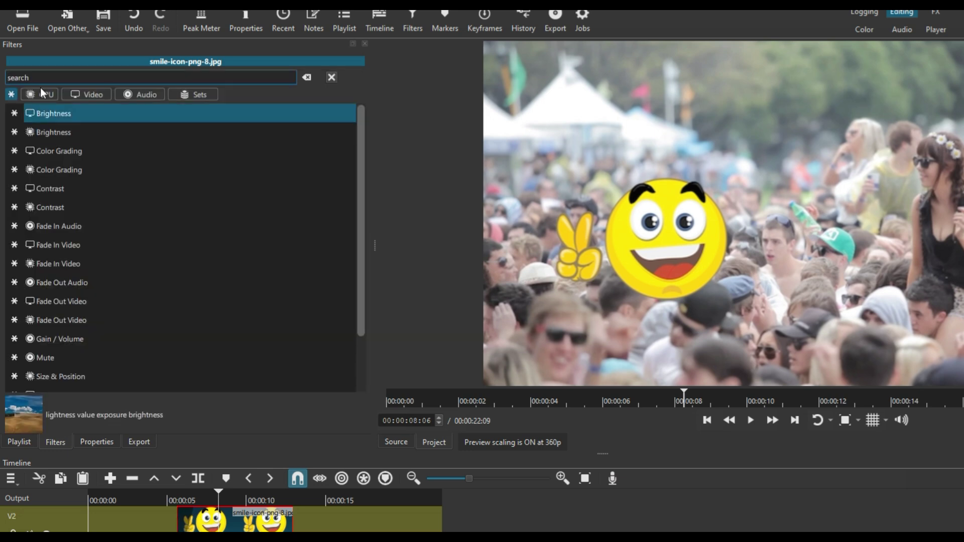
pyautogui.write('f')
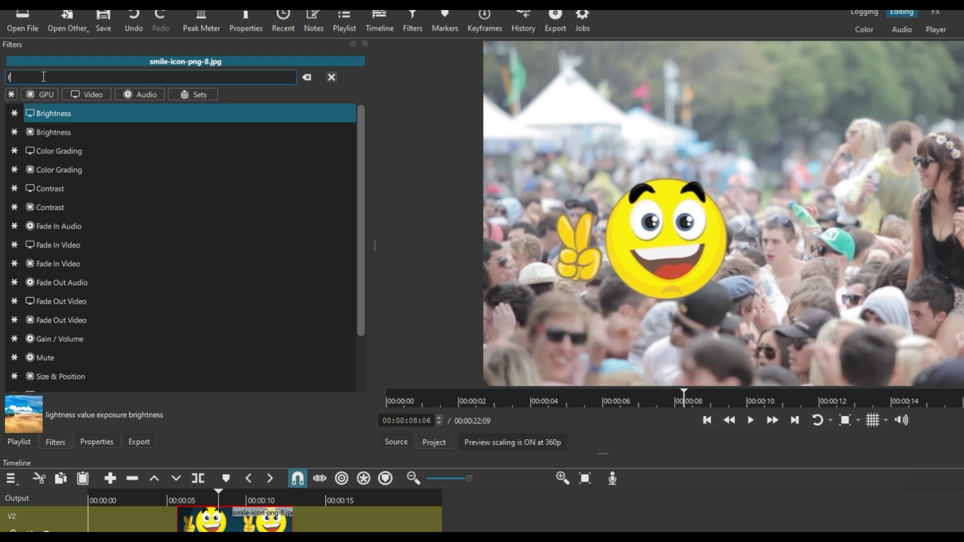
pyautogui.write('ade')
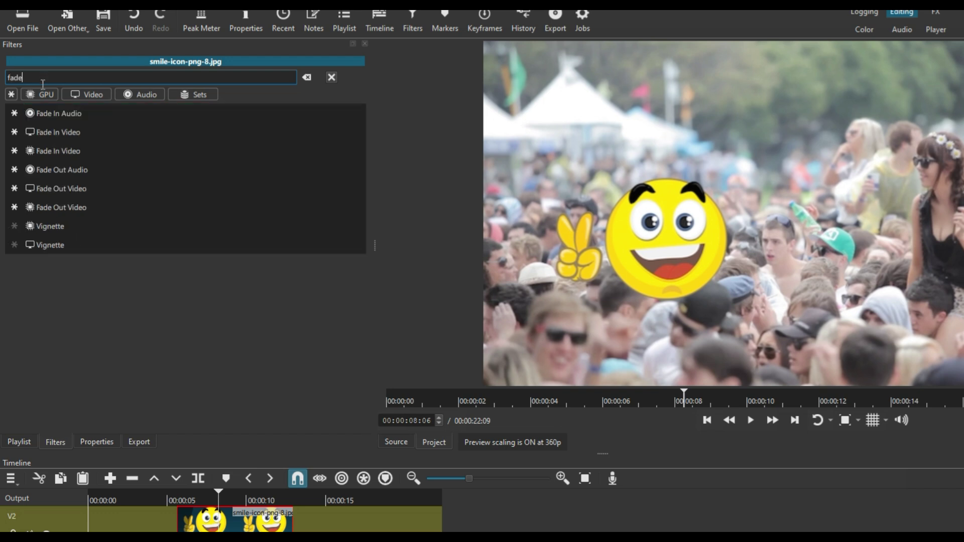
pyautogui.click(61, 185)
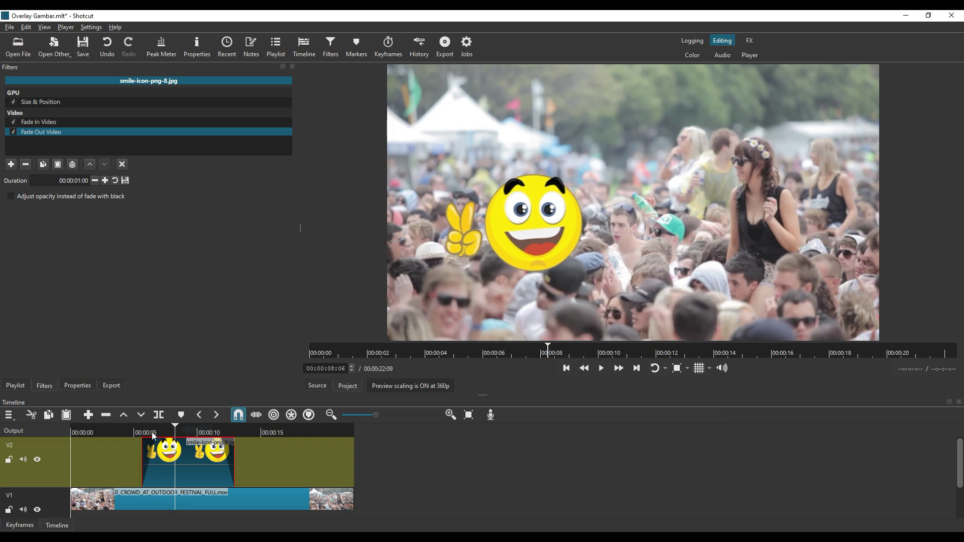
pyautogui.click(134, 432)
pyautogui.click(601, 368)
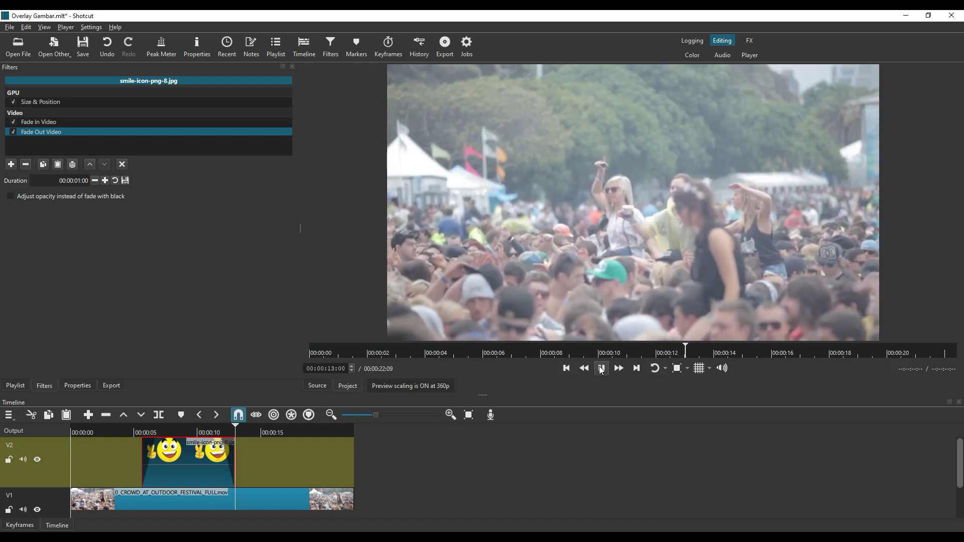
pyautogui.click(601, 369)
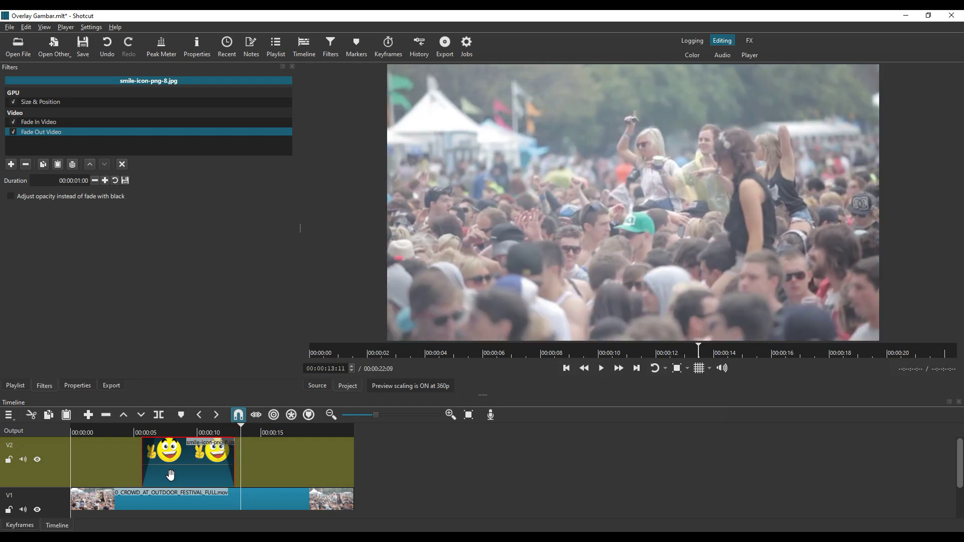
# Set the Fade In Video duration to 00:00:01:19 and the Fade Out Video duration to 00:00:01:14, and play the overlay back.
pyautogui.click(37, 122)
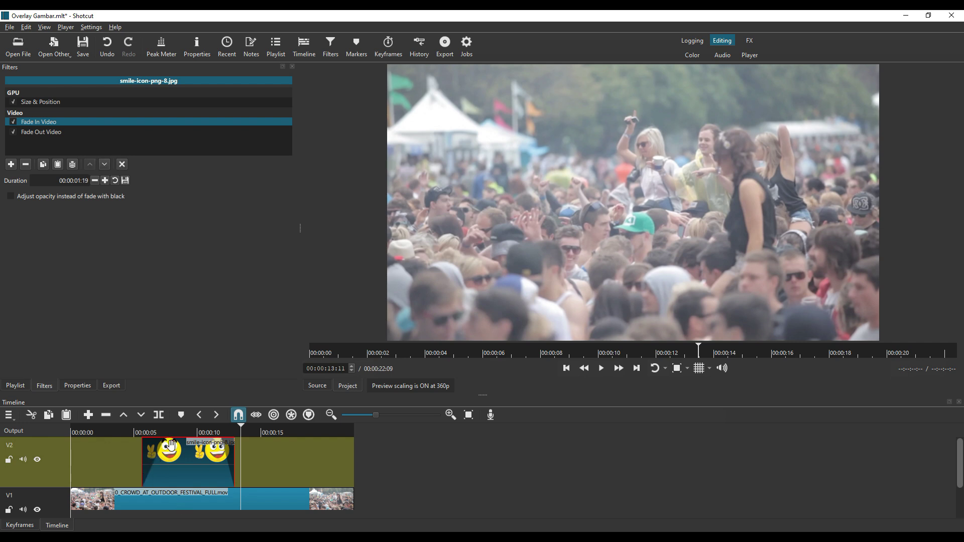
pyautogui.click(56, 133)
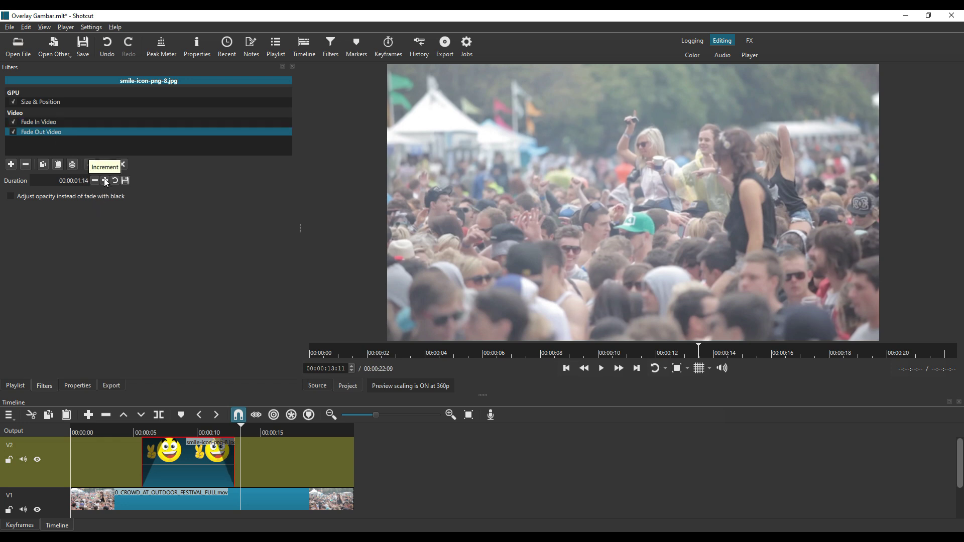
pyautogui.click(131, 435)
pyautogui.click(602, 370)
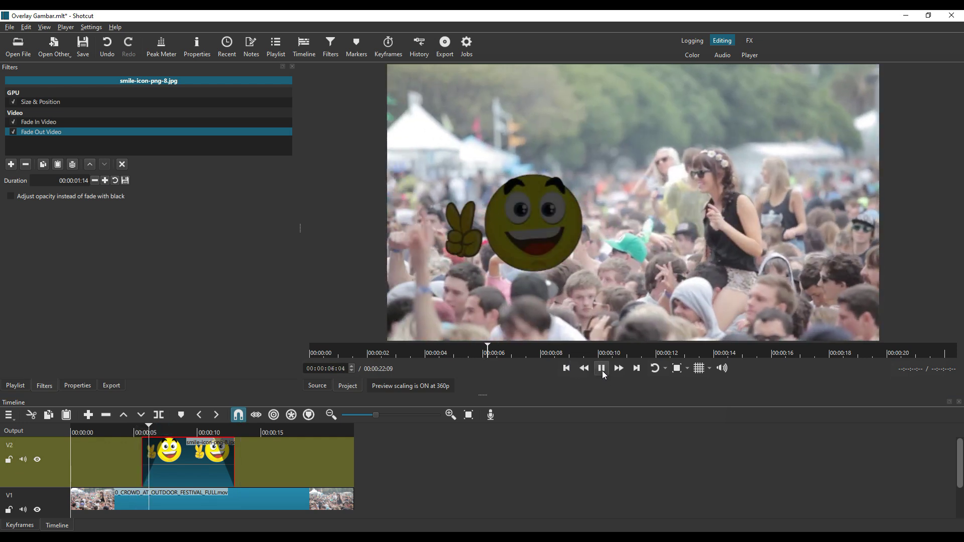